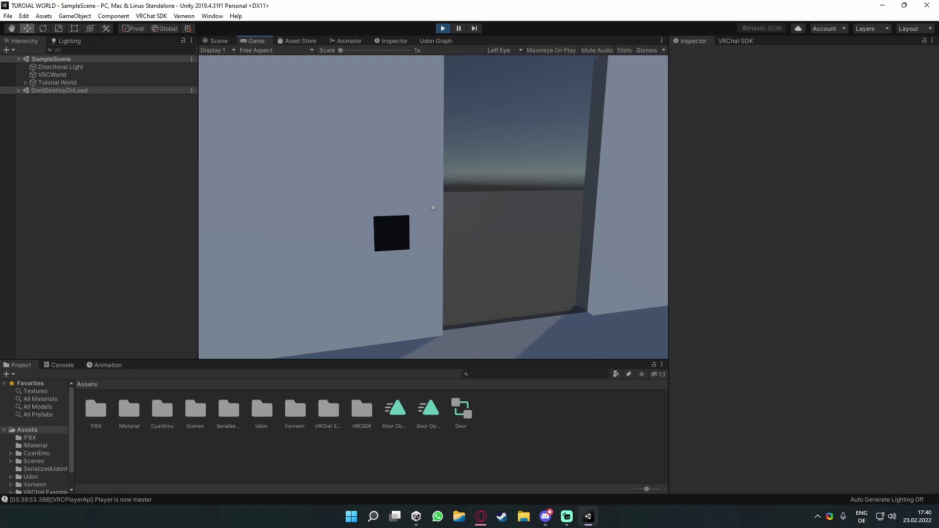
- Test the wall button by opening and closing the glass door in play mode, and stop playing
key("a")
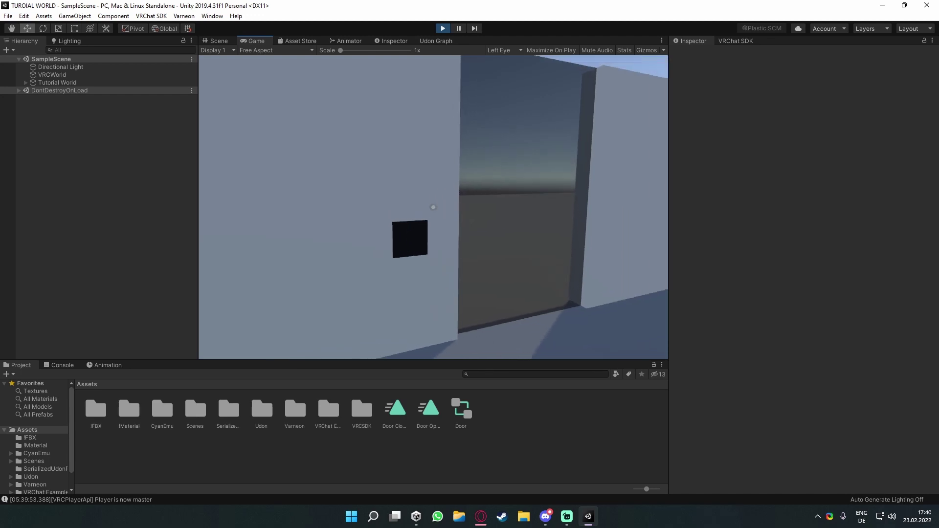
left_click(433, 207)
left_click(434, 208)
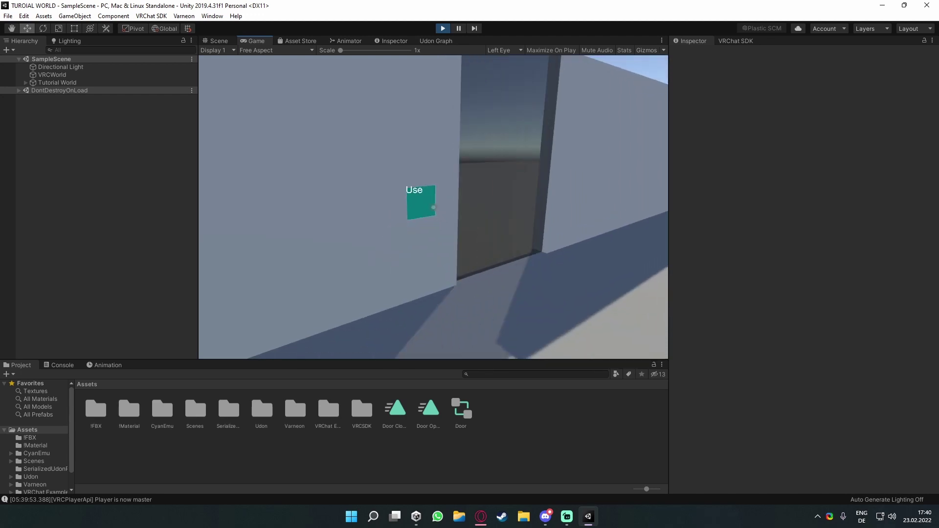
left_click(433, 208)
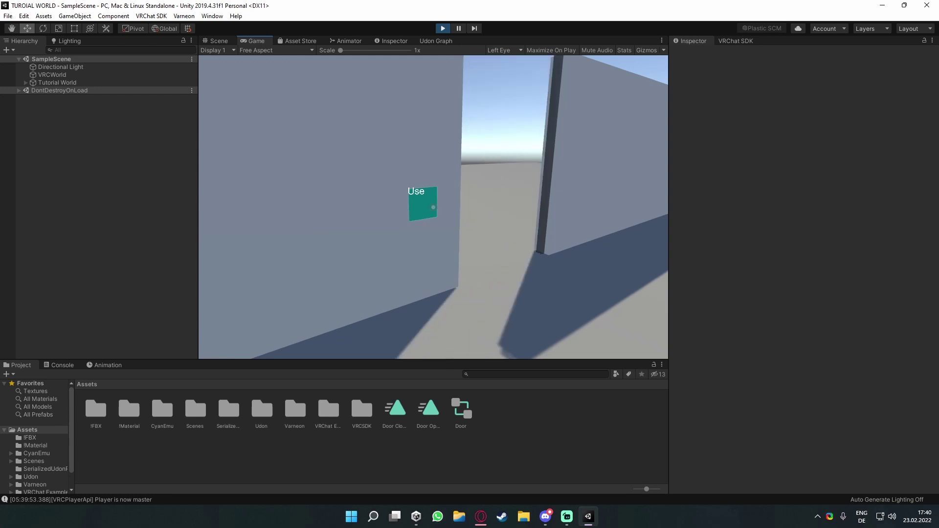
left_click(433, 207)
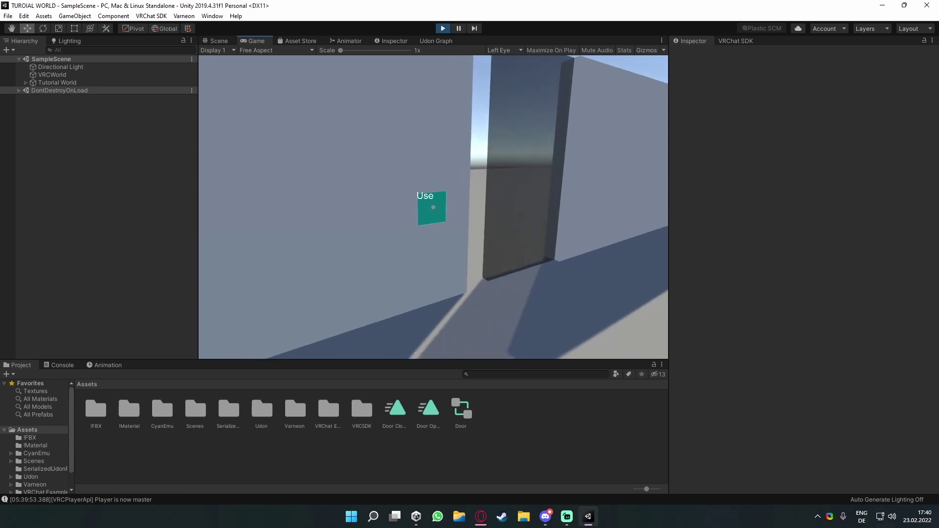
key("d")
key("Escape")
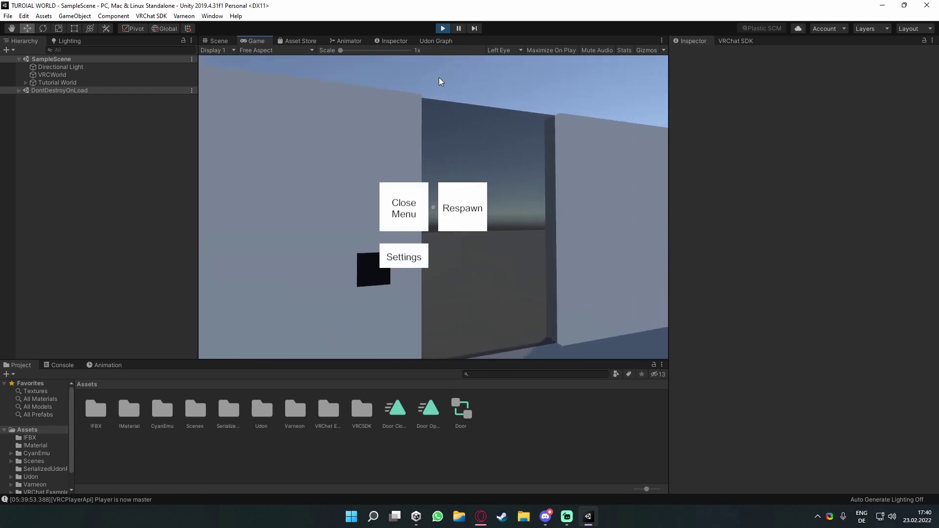
left_click(443, 28)
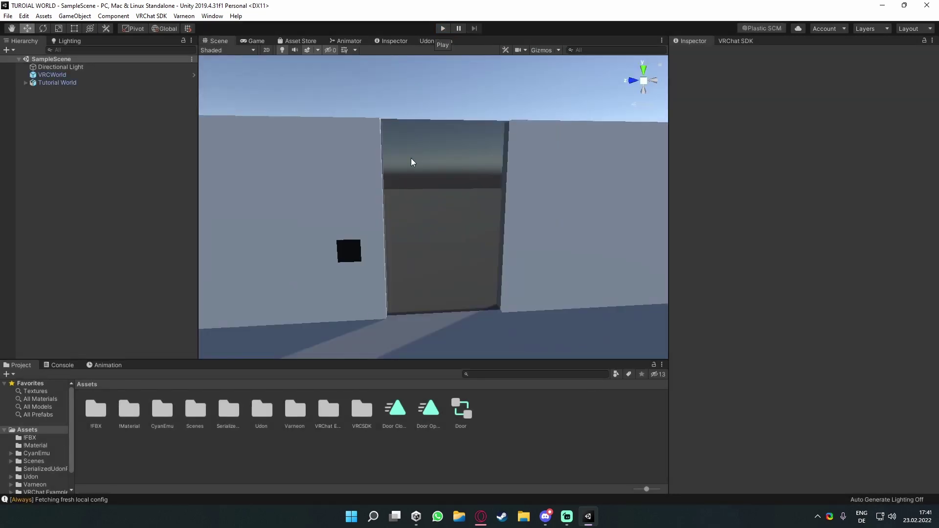
- Deactivate the black Button object on the wall beside the door
right_click_drag(424, 189, 403, 221)
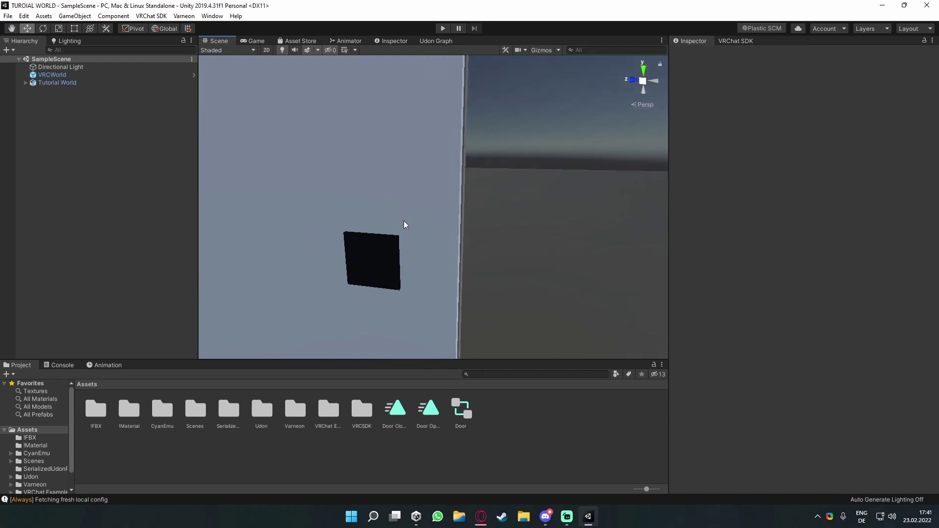
left_click(379, 254)
left_click(382, 258)
right_click_drag(466, 210, 518, 266)
scroll(804, 399, "down", 4)
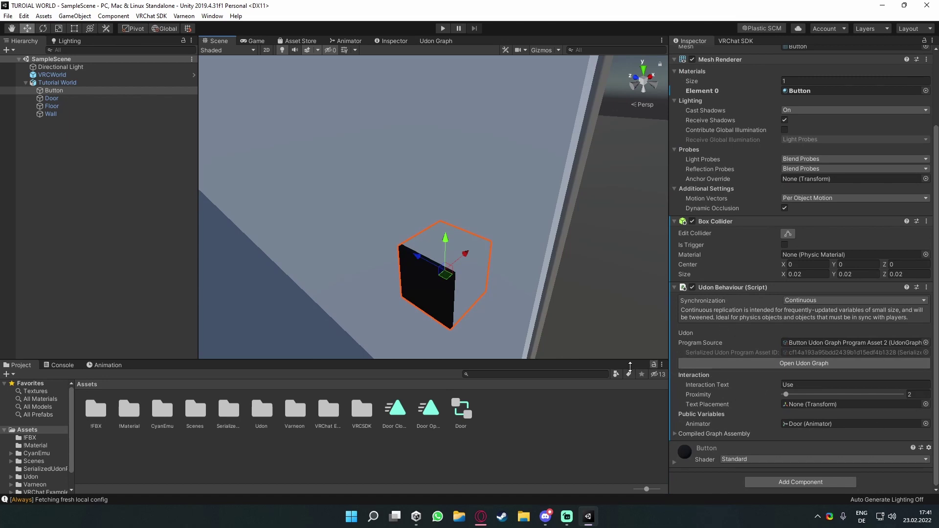
scroll(710, 168, "up", 5)
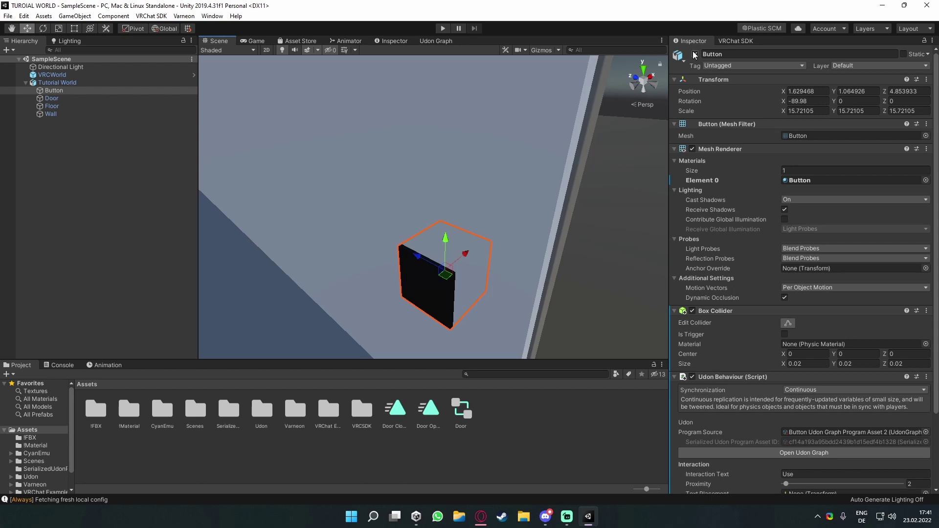
left_click(694, 54)
- Add a UI Canvas to the scene at the root level, outside Tutorial World
right_click_drag(450, 254, 539, 198)
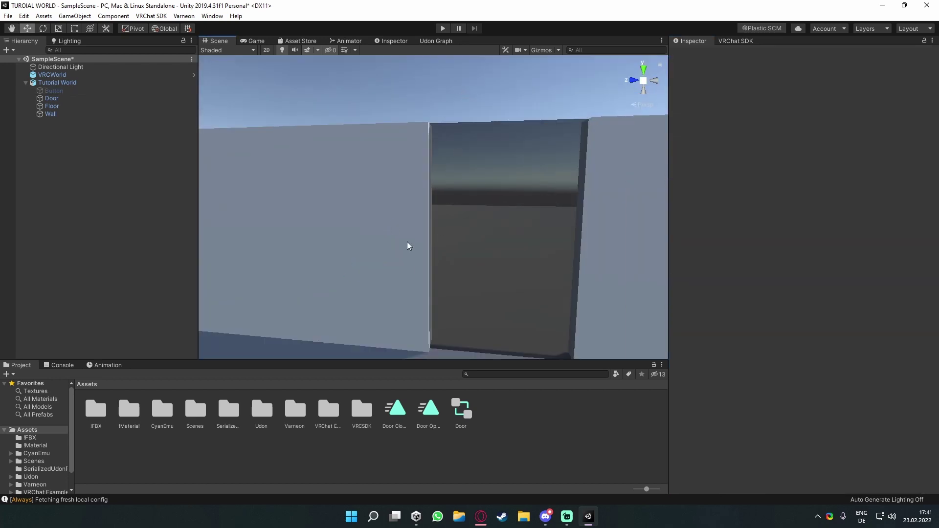
right_click_drag(407, 245, 417, 254)
left_click(68, 174)
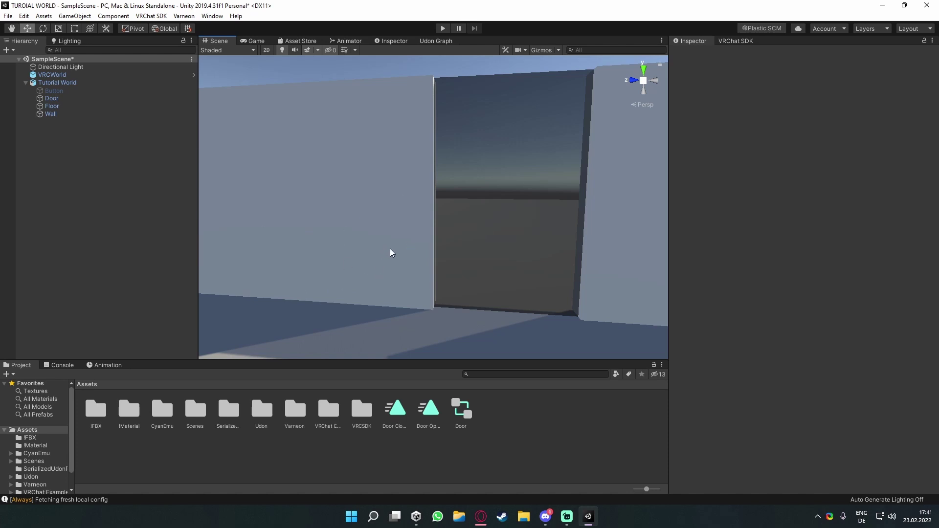
right_click_drag(490, 214, 457, 217)
middle_click_drag(472, 214, 439, 244)
scroll(440, 243, "down", 1)
right_click_drag(410, 186, 426, 195)
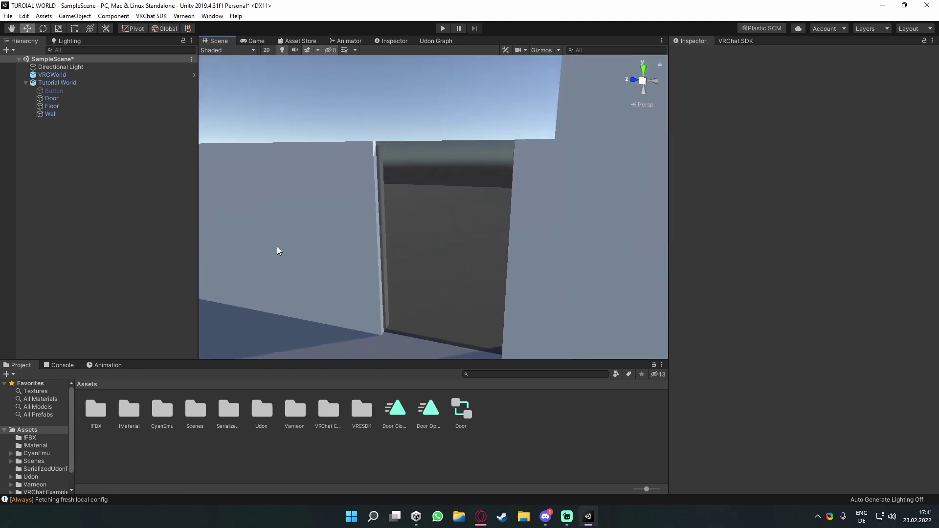
right_click(83, 228)
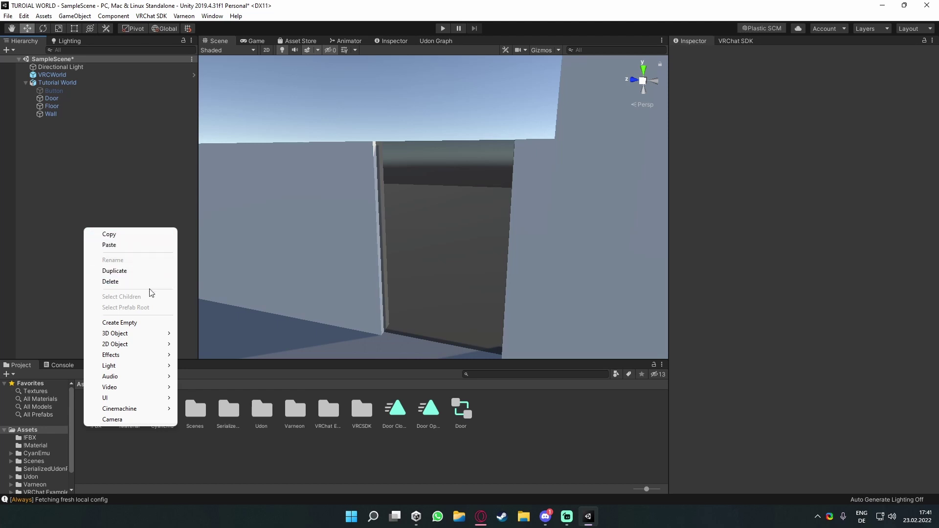
mouse_move(119, 401)
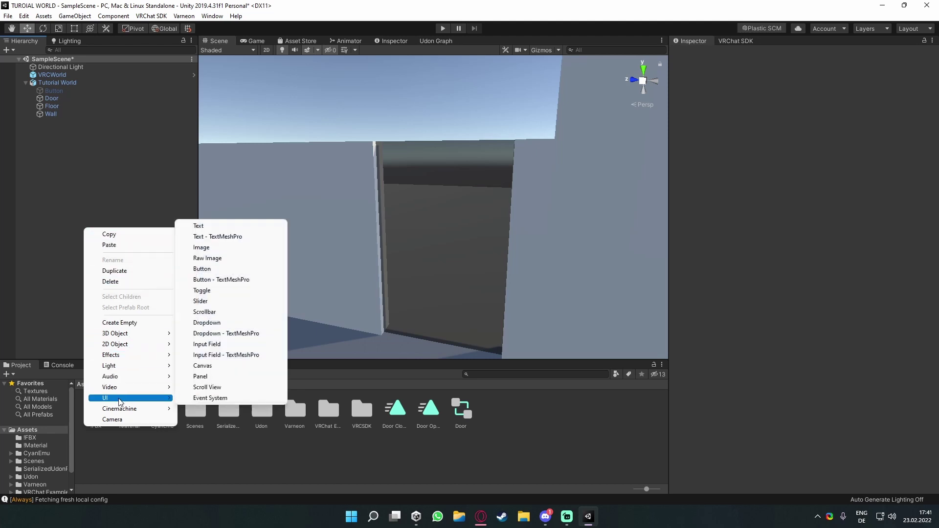
left_click(215, 365)
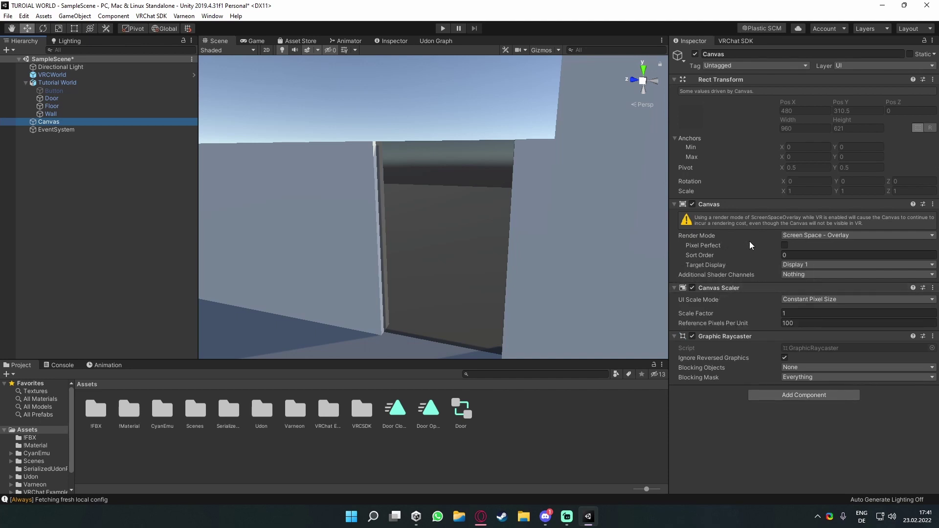
- Set the Canvas render mode to World Space and its layer to Default
left_click(795, 234)
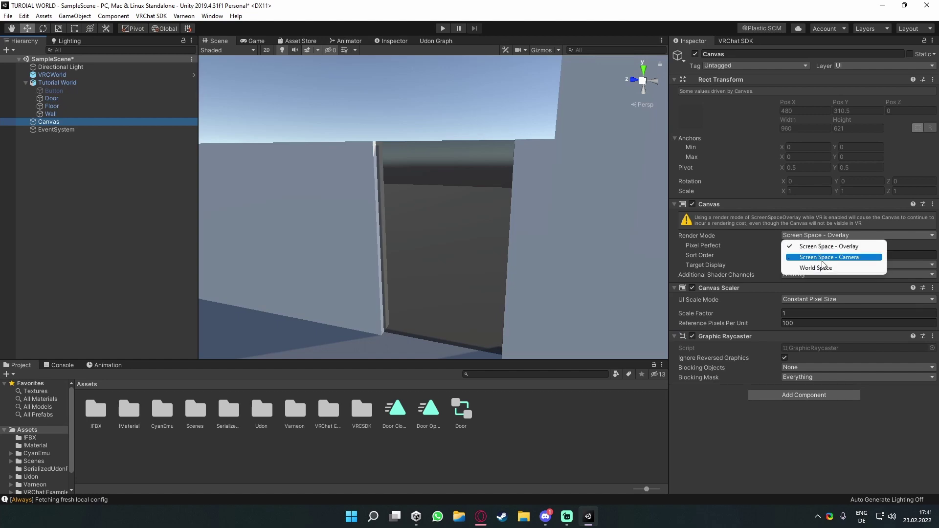
left_click(798, 270)
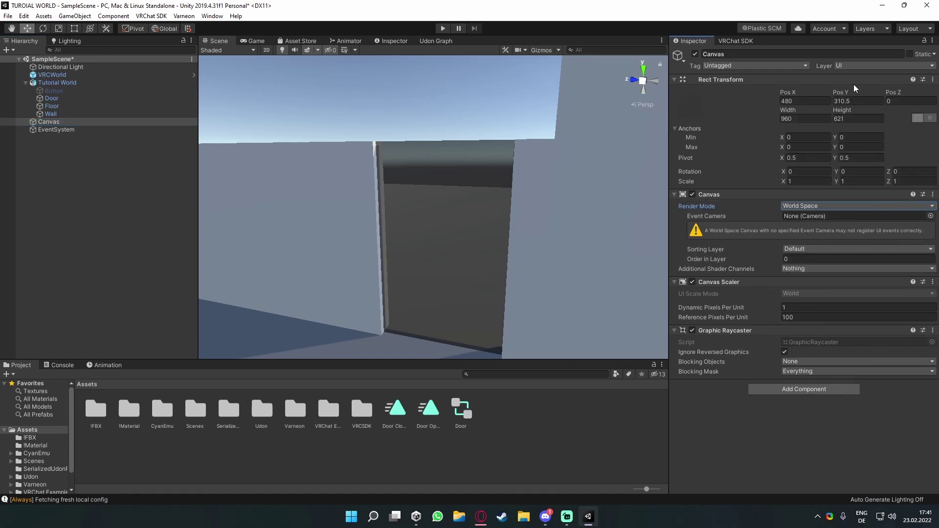
left_click(838, 66)
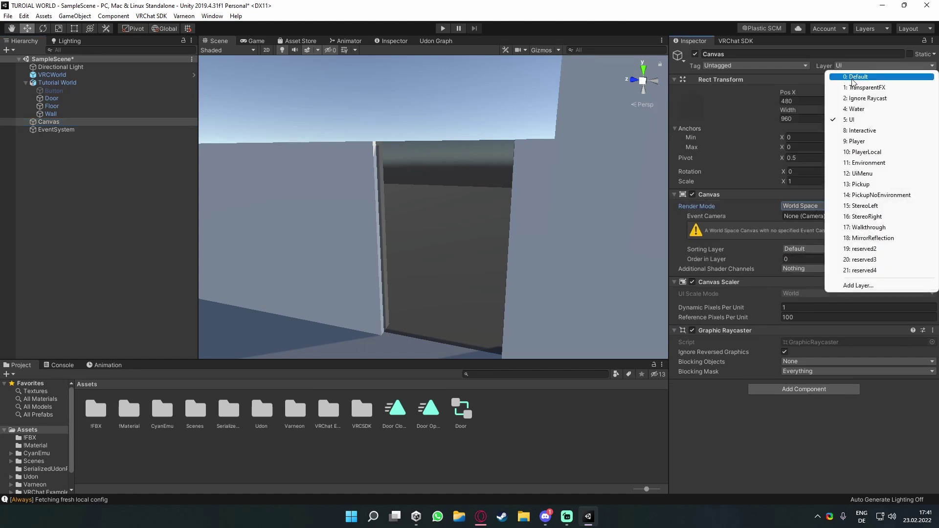
left_click(851, 78)
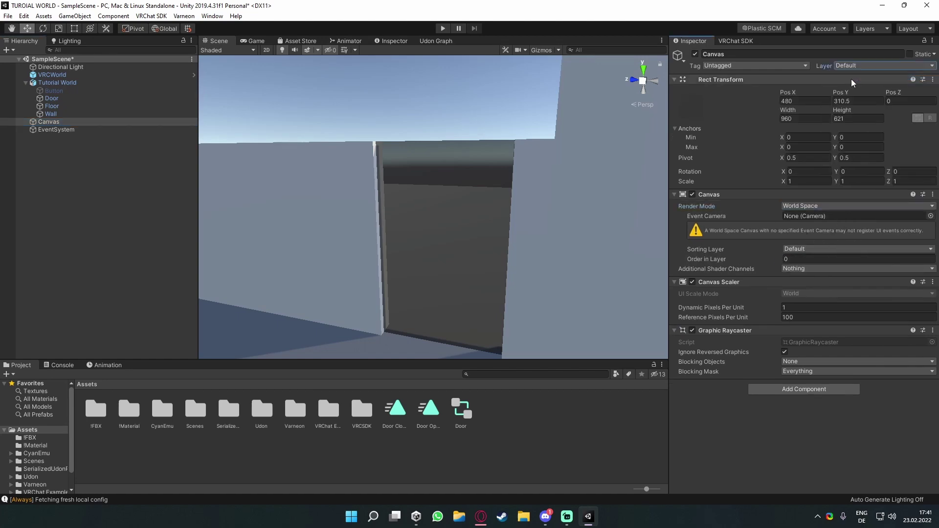
- Add the VRC Ui Shape component to the Canvas
left_click(788, 390)
type("ui")
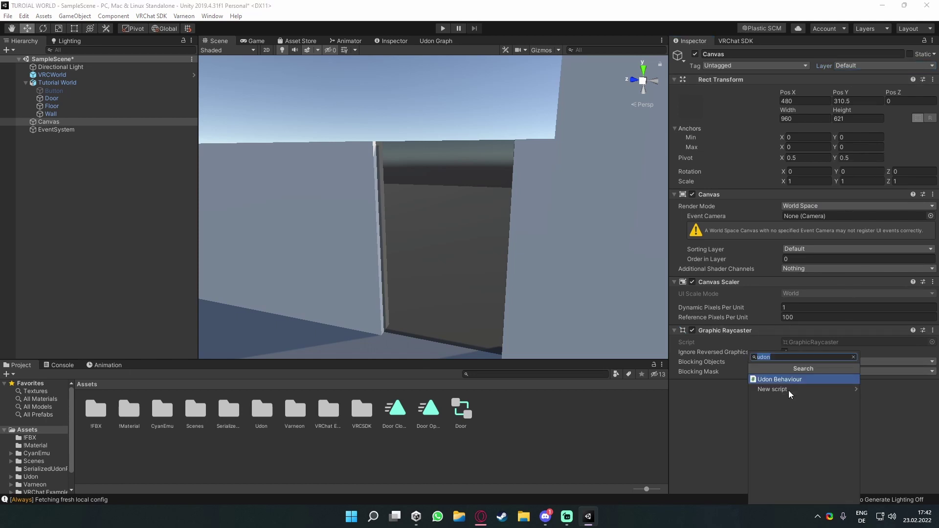
type(" sha")
key("Return")
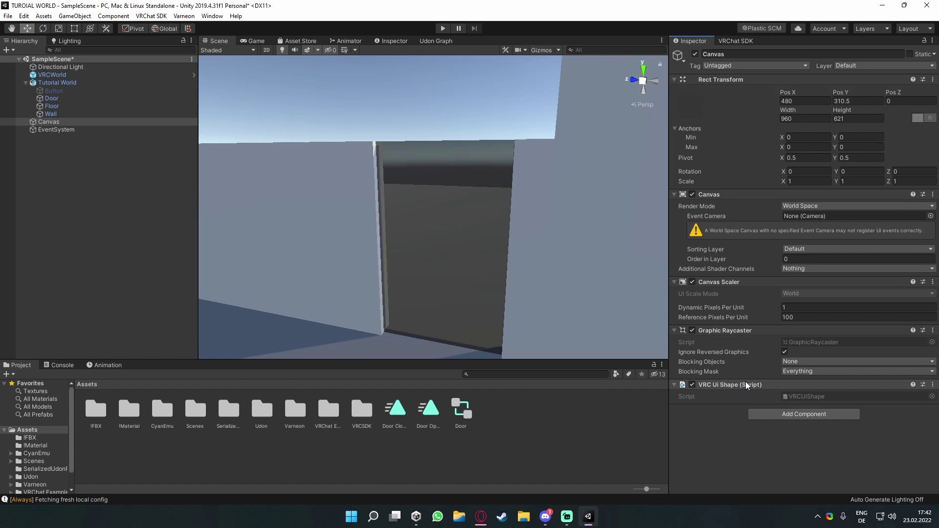
- Set the Canvas width and height to 1 each
right_click_drag(408, 275, 246, 154)
right_click_drag(375, 173, 392, 233)
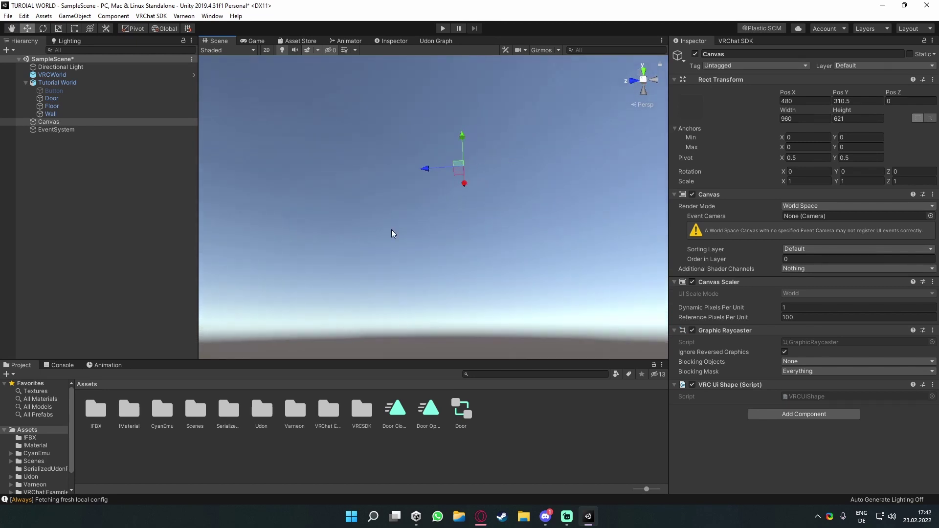
right_click_drag(430, 178, 419, 268)
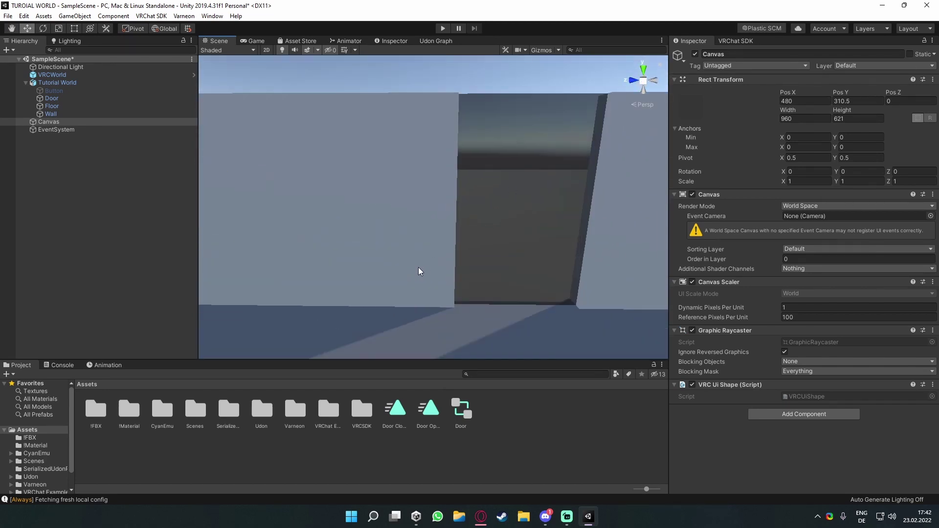
double_click(799, 119)
type("1")
key("Tab")
type("1")
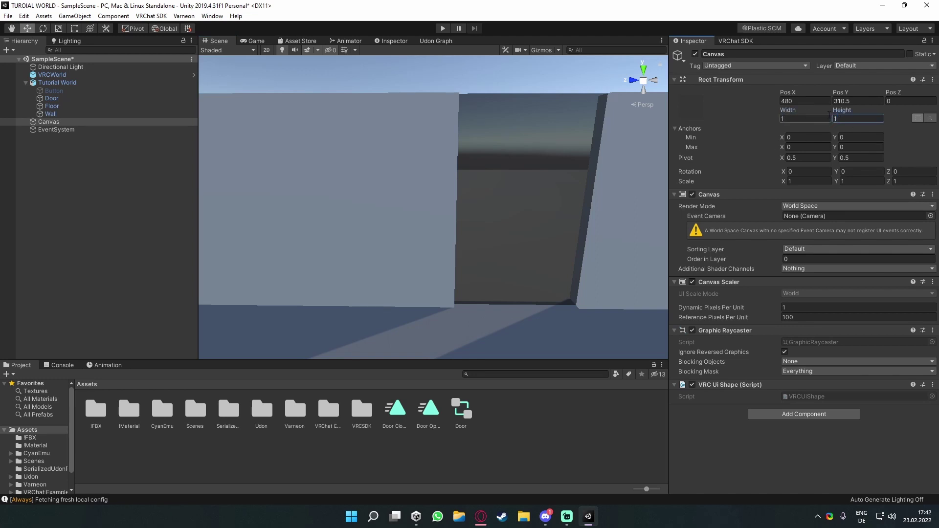
- Reset the Canvas position to 0 on both X and Y
left_click(805, 102)
type("0")
key("Tab")
key("BackSpace")
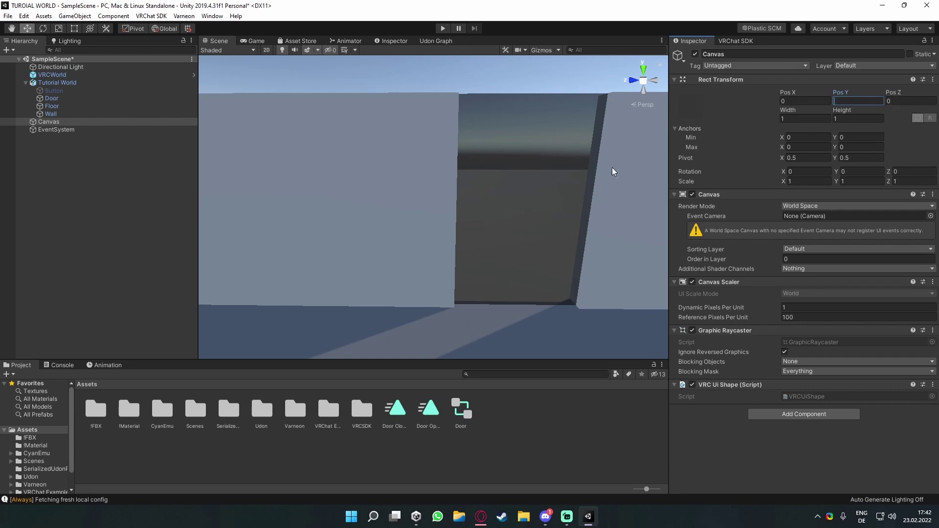
- Move the Canvas along the Z axis to about 5.22, in line with the wall section beside the door
double_click(43, 122)
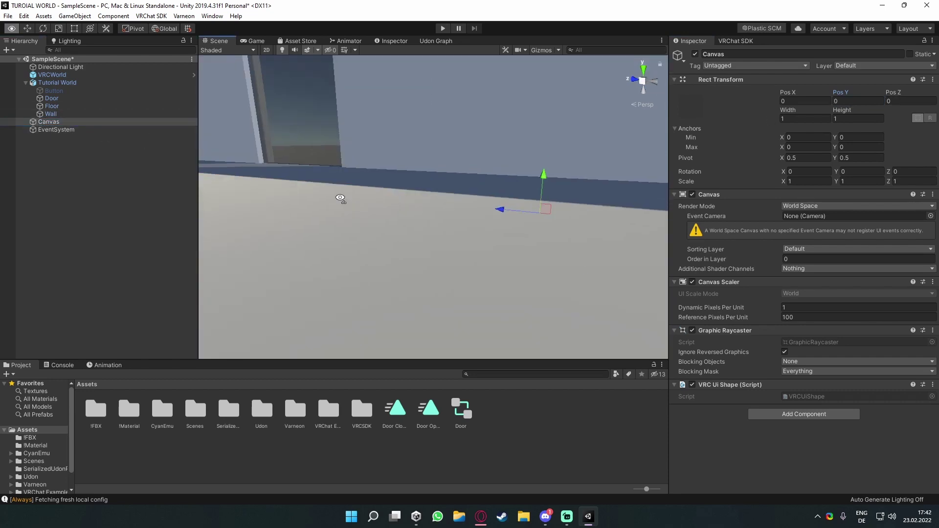
right_click_drag(465, 185, 365, 214)
scroll(367, 213, "down", 4)
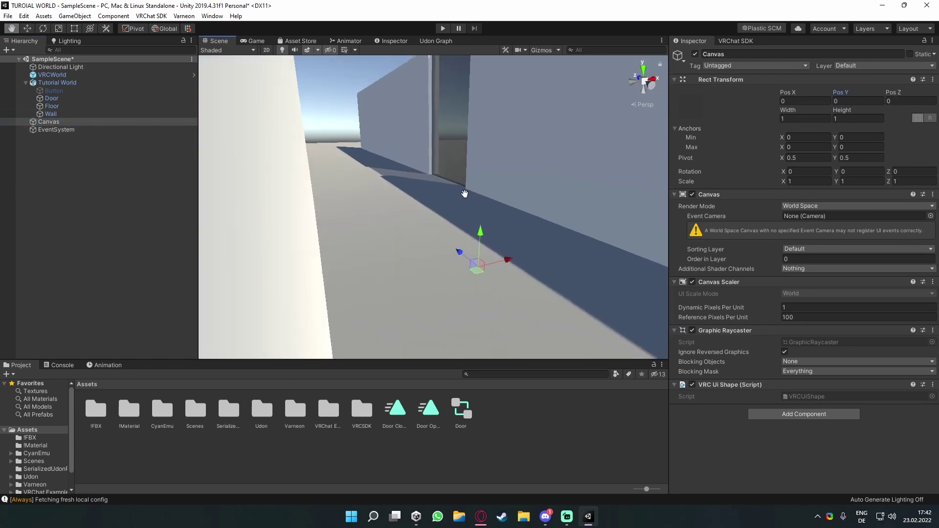
left_click_drag(529, 194, 383, 219, "alt")
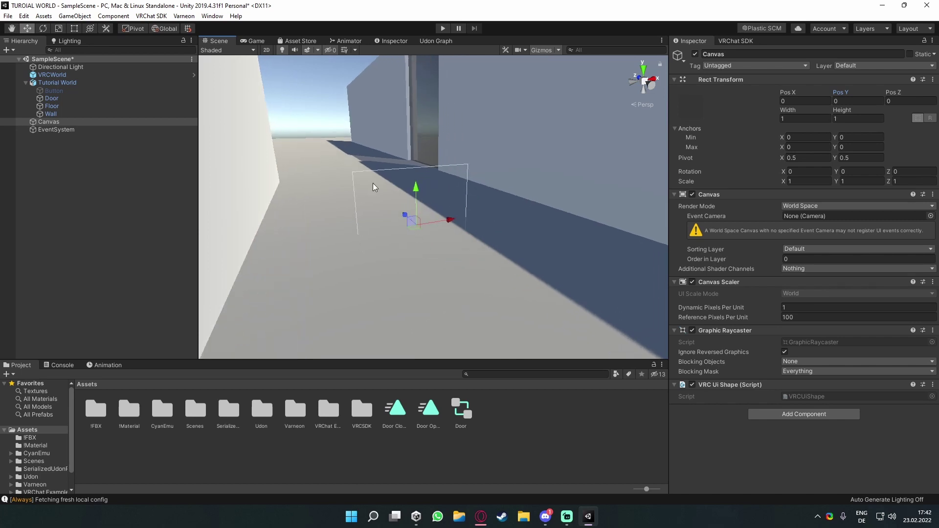
left_click_drag(373, 187, 290, 121, "alt")
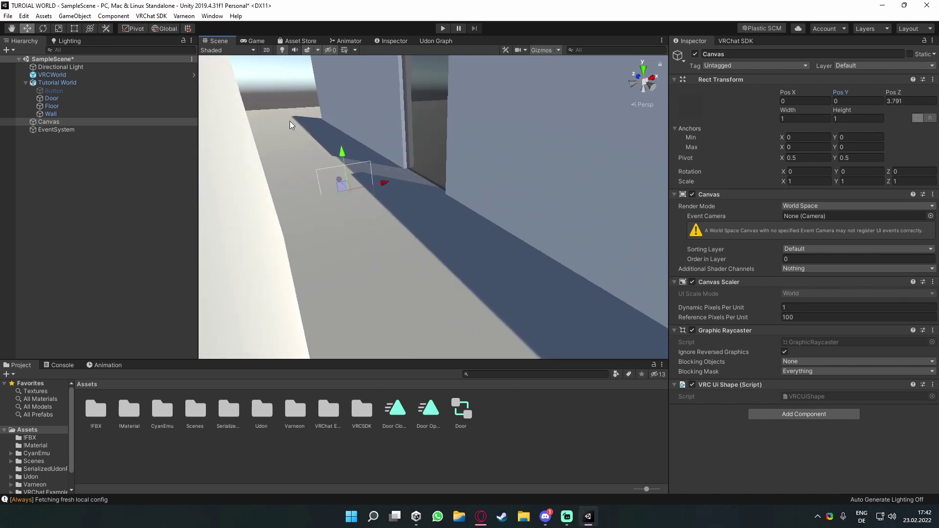
middle_click_drag(329, 151, 371, 190)
scroll(359, 192, "up", 5)
left_click_drag(360, 193, 441, 207, "alt")
middle_click_drag(441, 206, 597, 261)
left_click_drag(473, 288, 375, 254)
- Move the Canvas along the X axis to about 1.56, up to the wall beside the door
middle_click_drag(361, 249, 321, 257)
scroll(321, 256, "up", 3)
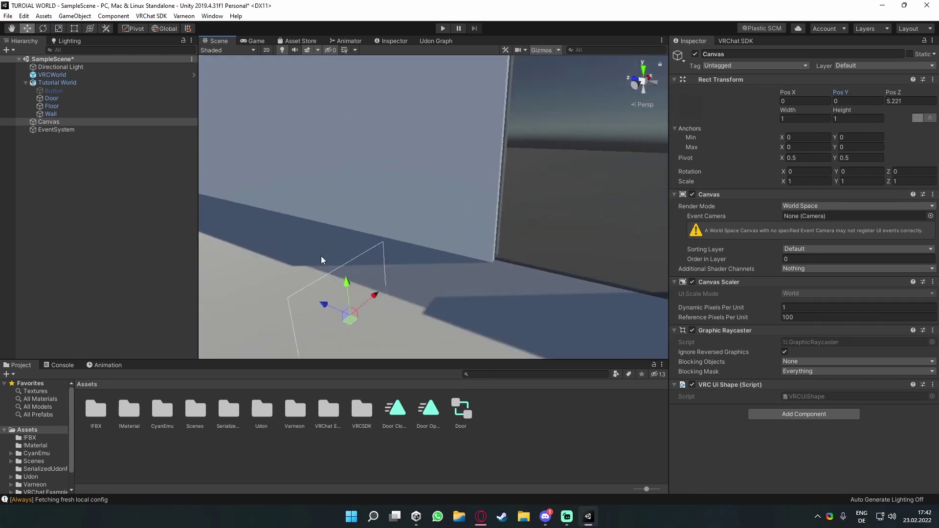
right_click_drag(321, 257, 345, 262)
left_click_drag(337, 294, 406, 223)
right_click_drag(405, 223, 422, 233)
middle_click_drag(422, 233, 429, 247)
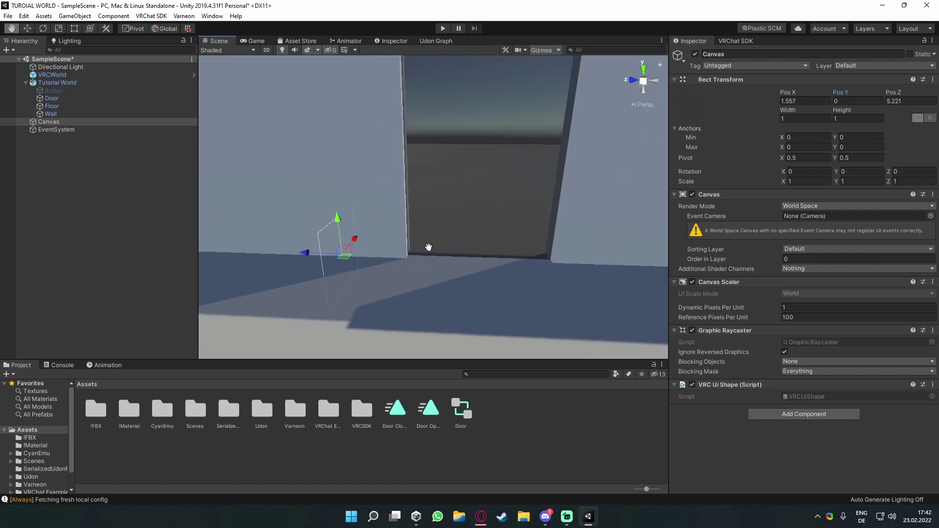
- Rotate the Canvas about 90 degrees around the Y axis so it lies parallel to the wall
left_click_drag(428, 247, 440, 246, "alt")
left_click(43, 28)
left_click_drag(298, 192, 429, 220, "alt")
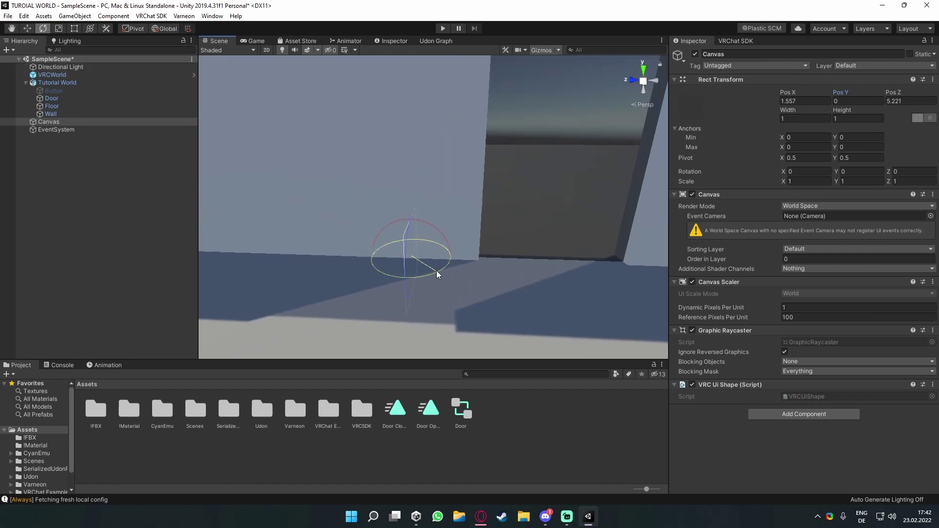
left_click_drag(436, 274, 335, 238)
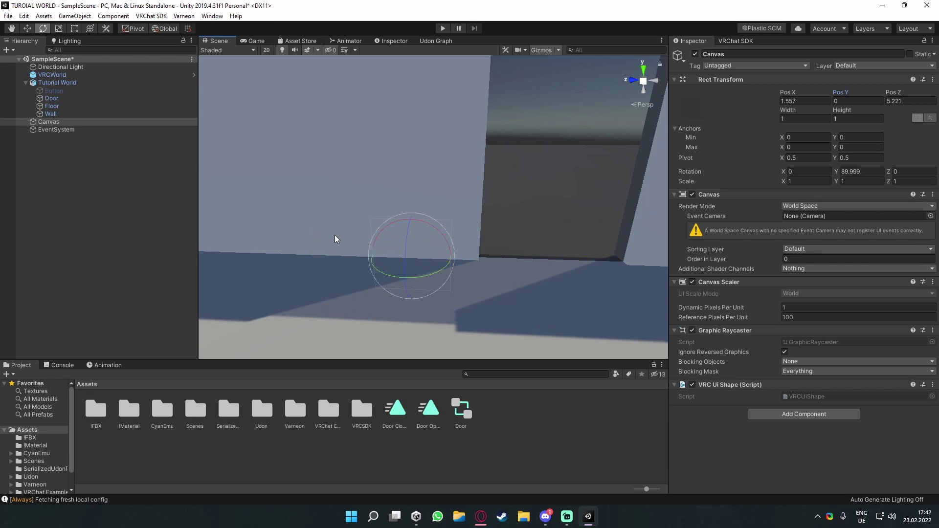
- Raise the Canvas to about Y 1.3 and shift it to about X 1.49, just in front of the wall
left_click(31, 30)
right_click_drag(416, 235, 535, 248)
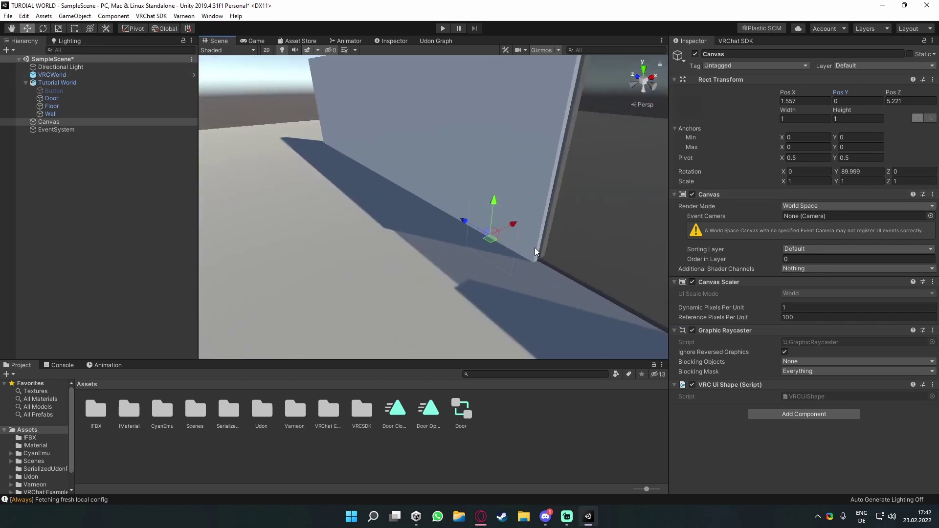
left_click_drag(535, 248, 379, 198, "alt")
middle_click_drag(378, 198, 371, 199)
left_click_drag(472, 208, 440, 204, "alt")
middle_click_drag(460, 192, 492, 177)
left_click_drag(492, 222, 486, 224)
left_click_drag(445, 187, 331, 171, "alt")
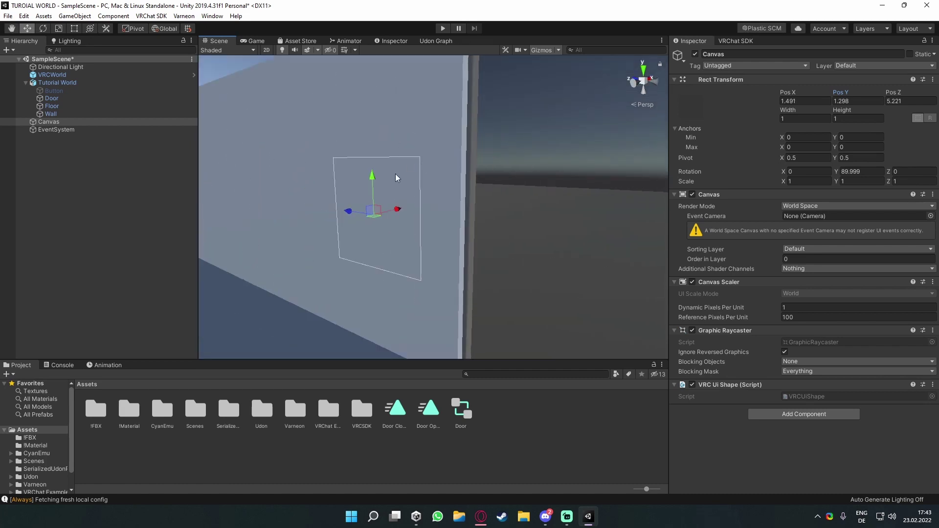
- Add a Button - TextMeshPro as a child of the Canvas
middle_click_drag(480, 248, 488, 226)
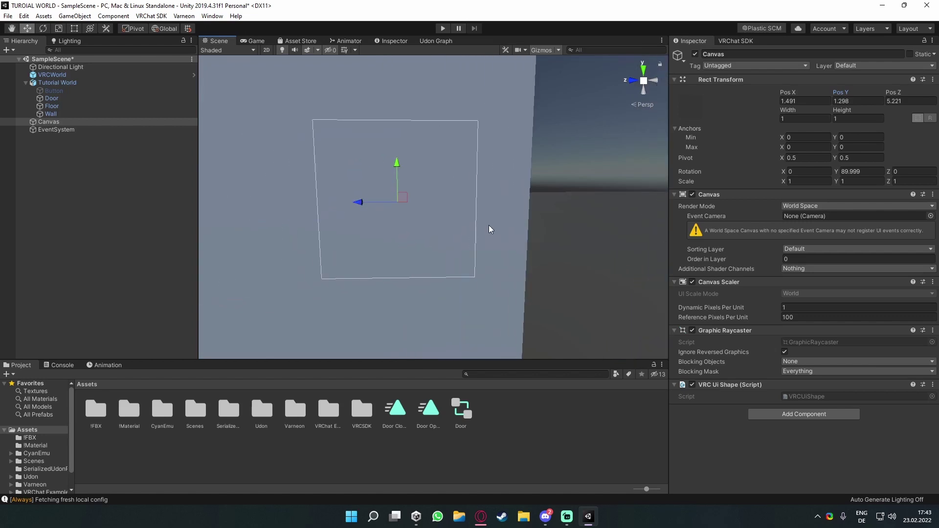
right_click_drag(488, 226, 472, 158)
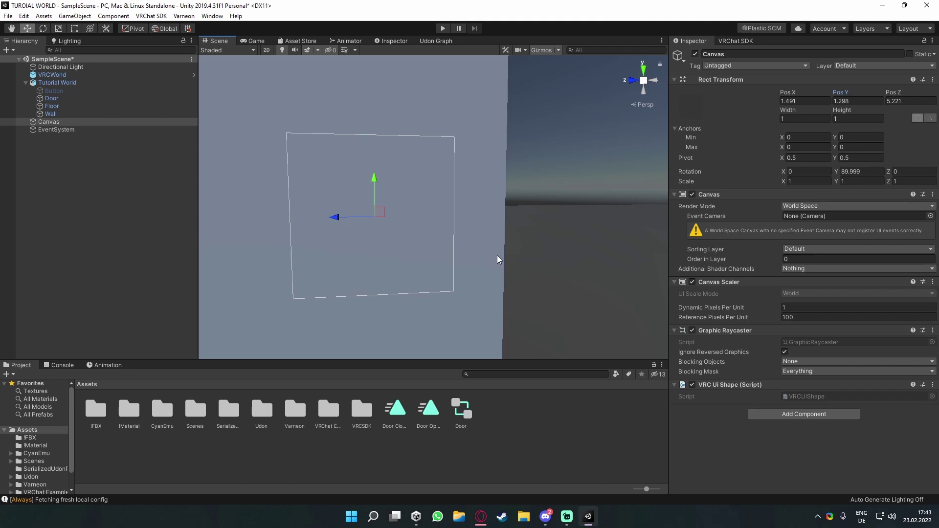
left_click_drag(467, 267, 484, 264, "alt")
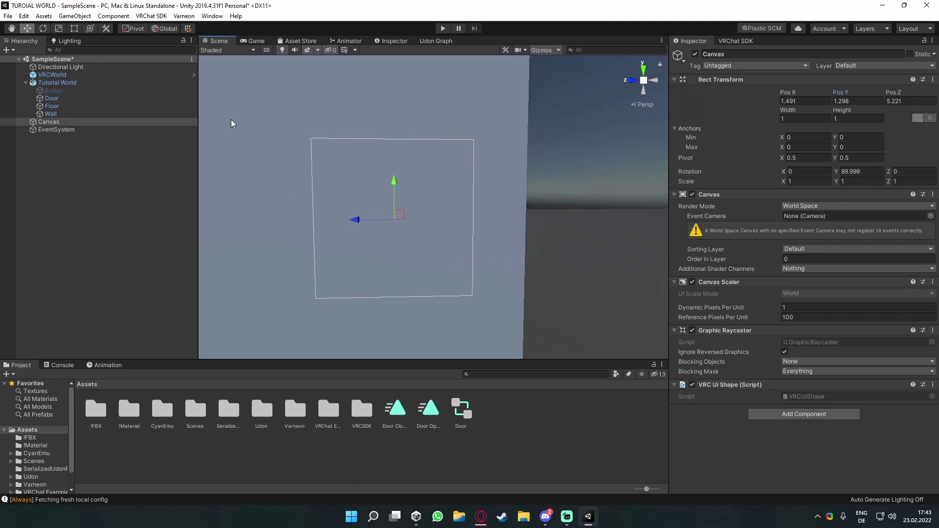
right_click(48, 121)
mouse_move(104, 290)
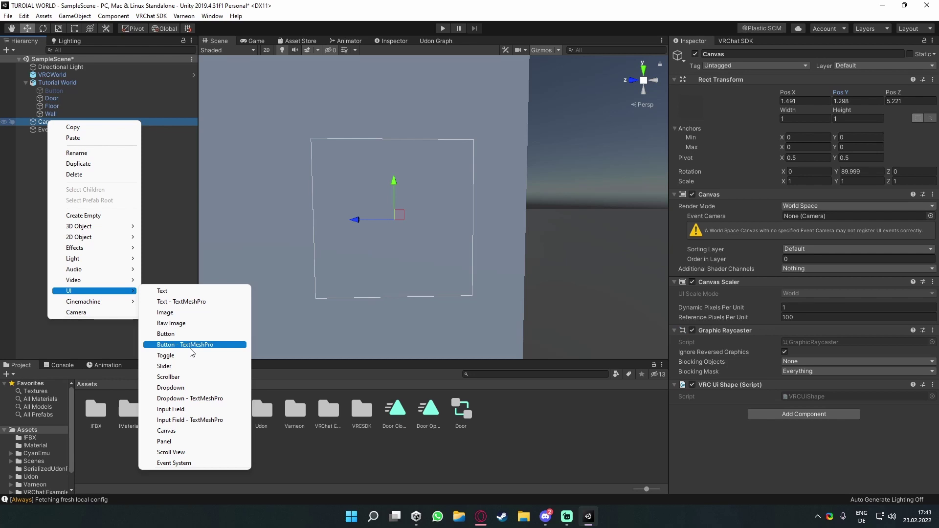
left_click(187, 346)
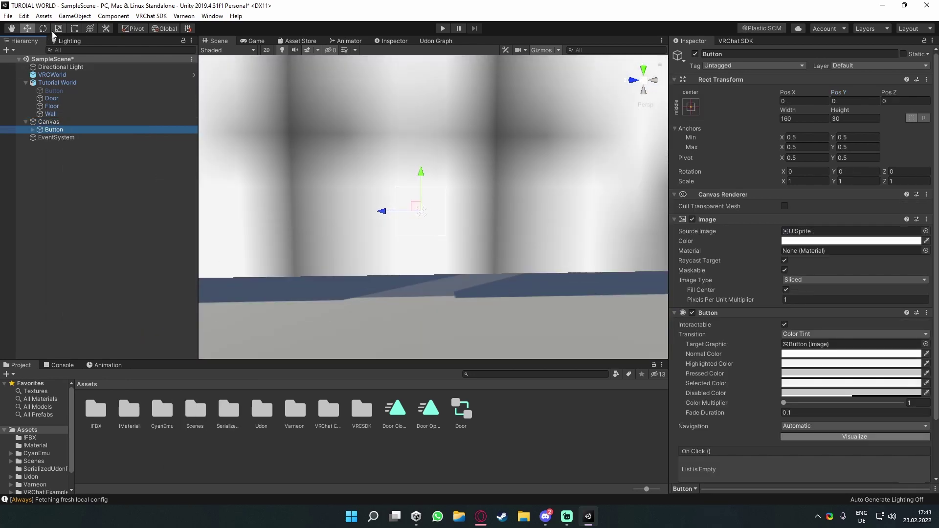
- Scale the new Button down uniformly to about 0.0061 so it fits within the Canvas width
left_click(54, 30)
left_click_drag(420, 211, 382, 265)
scroll(424, 234, "up", 5)
right_click_drag(429, 234, 696, 198)
scroll(358, 177, "down", 5)
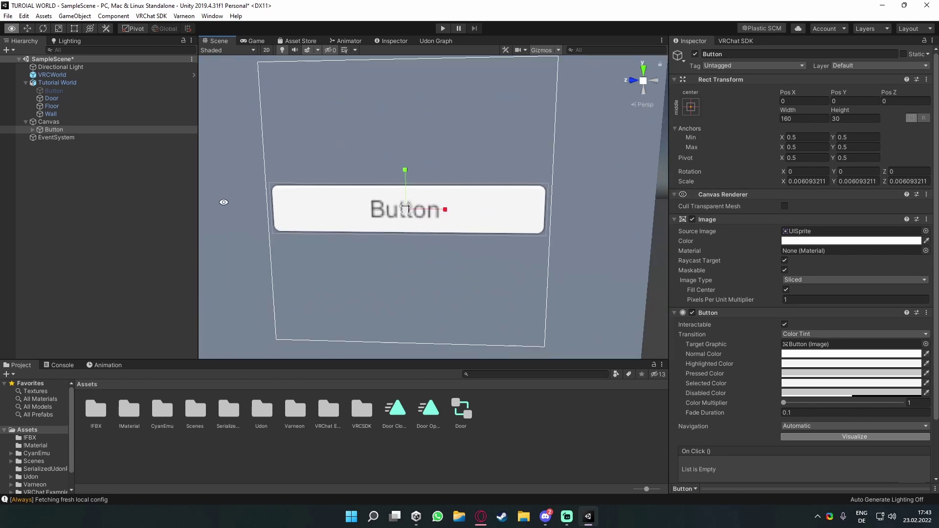
- Delete the Button from the Canvas
left_click(66, 132)
key("Delete")
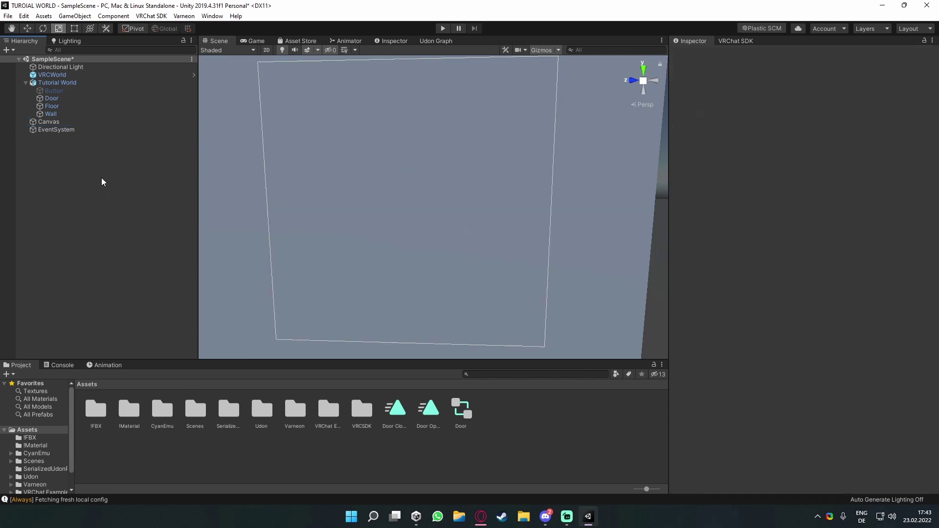
- Add a Button - TextMeshPro under the Canvas and import the TMP Essentials and the TMP Examples & Extras
right_click(51, 123)
mouse_move(81, 296)
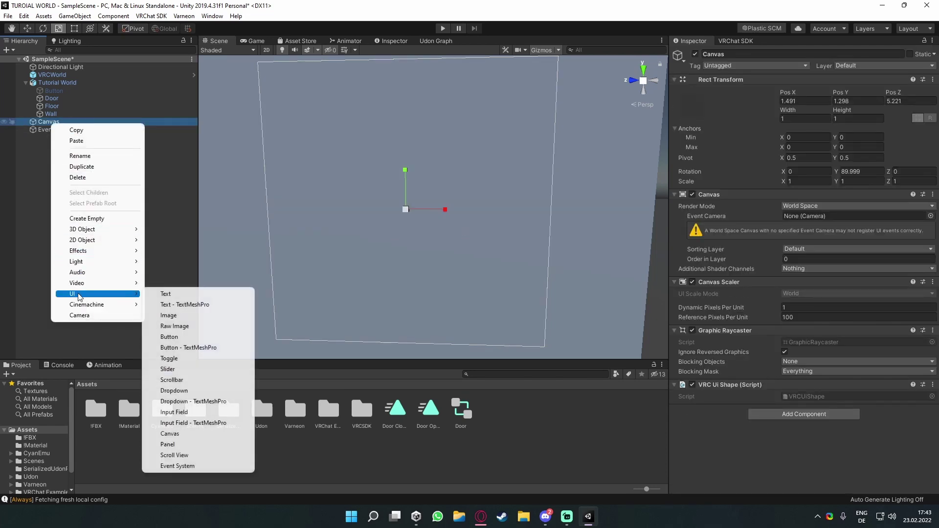
left_click(187, 347)
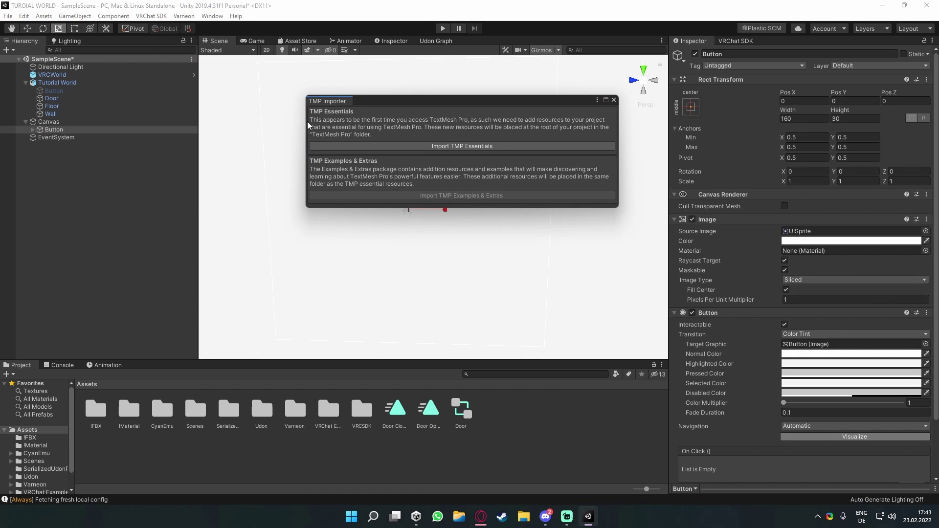
left_click(433, 146)
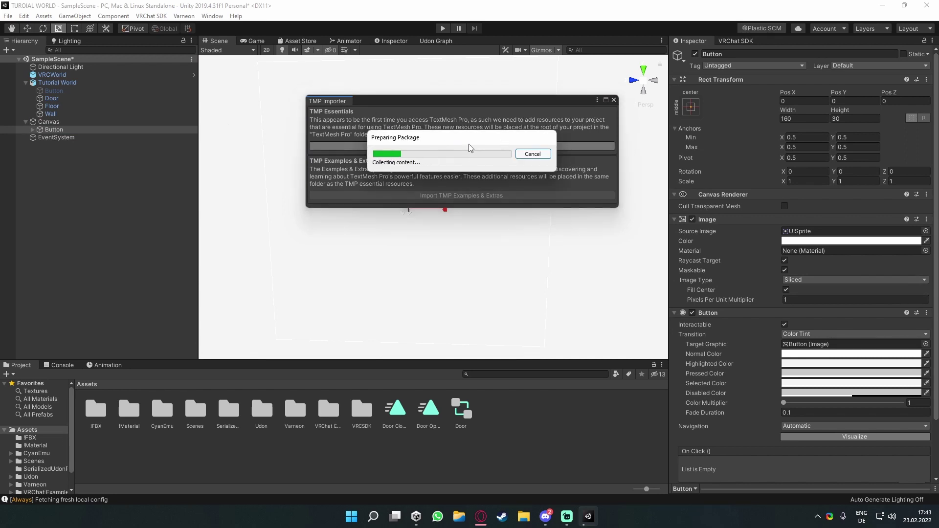
left_click(464, 196)
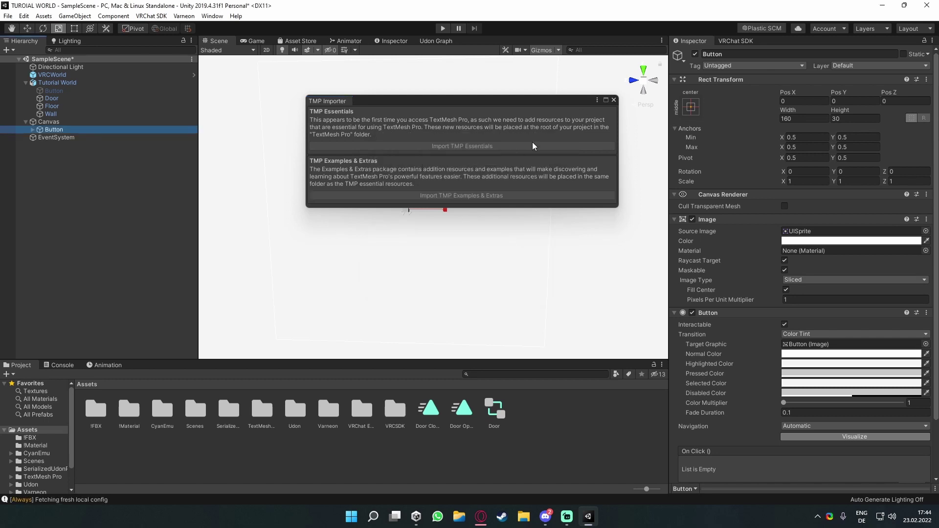
- Scale the Canvas's Button uniformly to about 0.0063 so it spans the Canvas width
right_click_drag(438, 217, 445, 206)
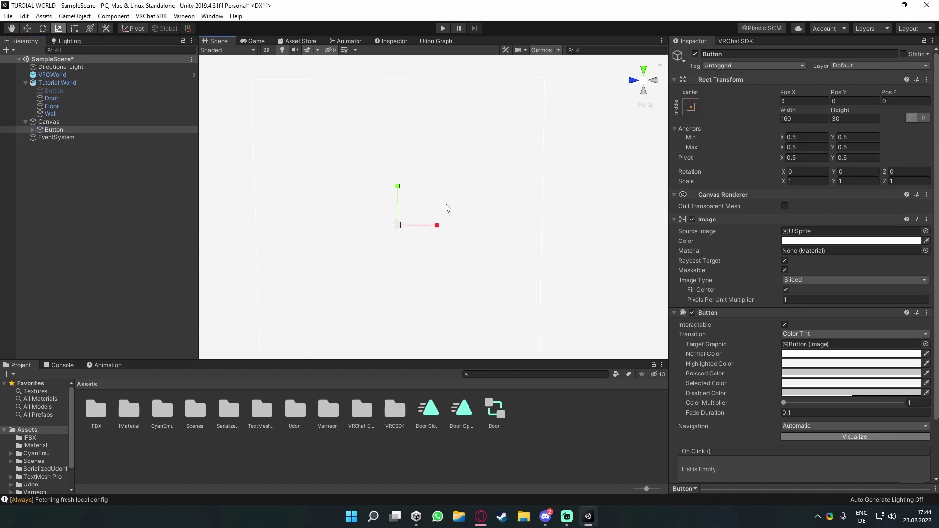
scroll(459, 200, "down", 10)
scroll(449, 210, "up", 4)
scroll(448, 221, "up", 3)
left_click_drag(410, 220, 321, 235)
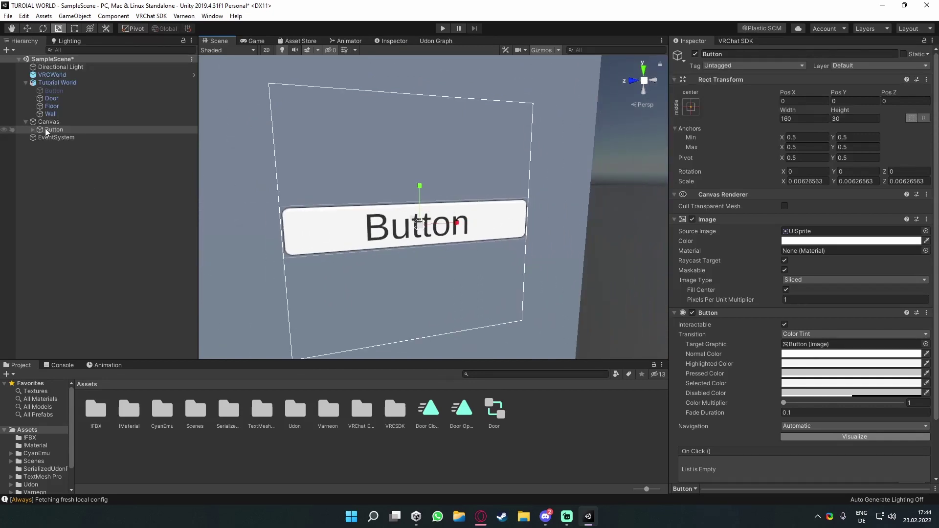
- Change the text of the Button's Text (TMP) child to "Door Open/Close"
left_click(31, 129)
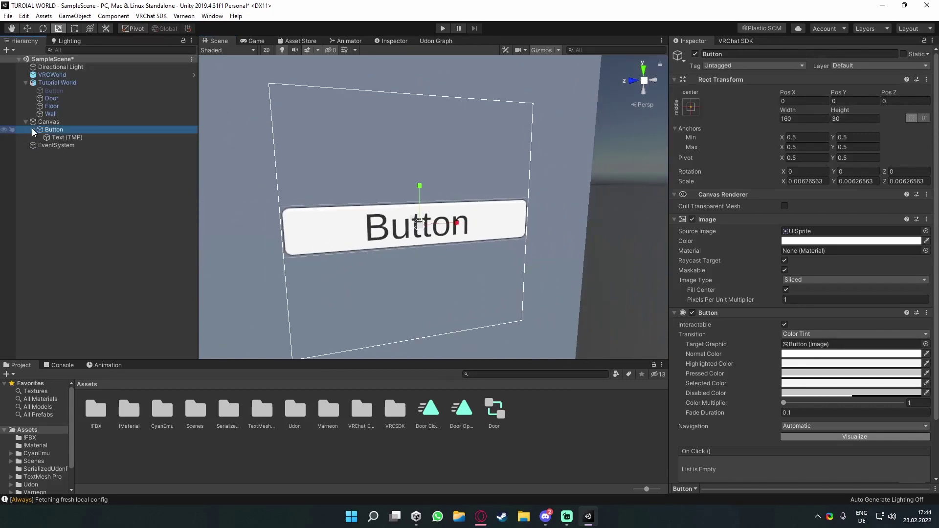
left_click(62, 136)
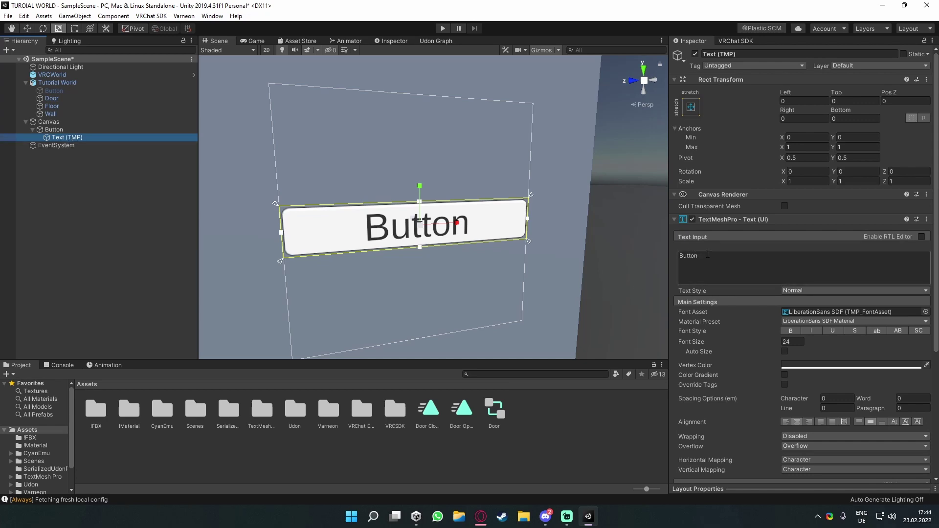
scroll(714, 245, "down", 3)
left_click(720, 170)
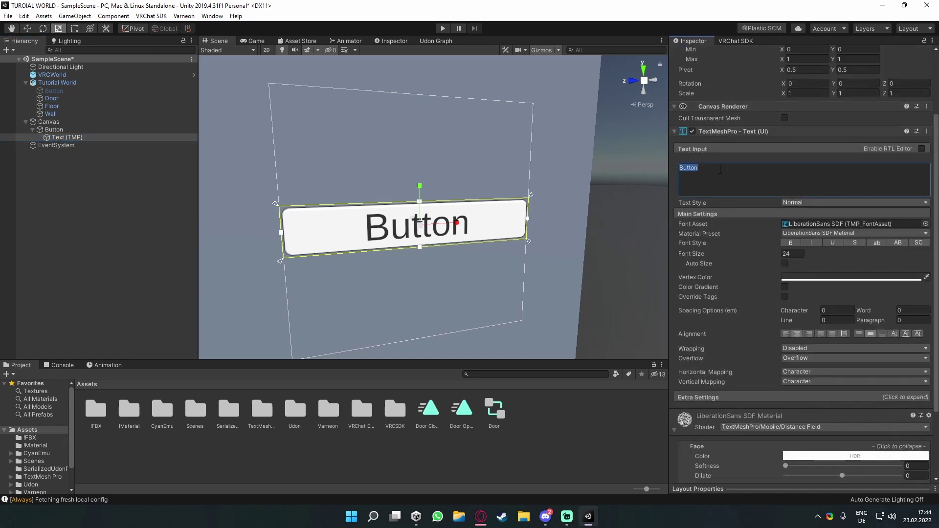
key("BackSpace")
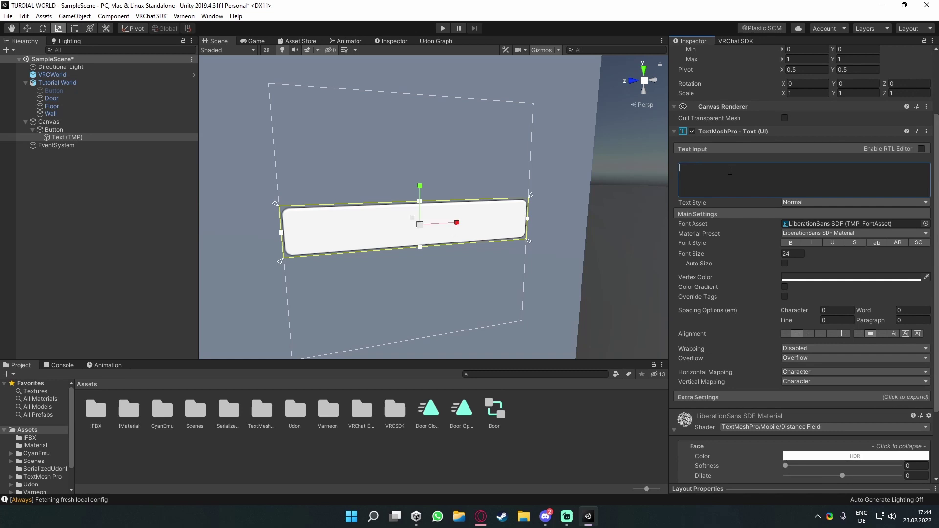
type("Door")
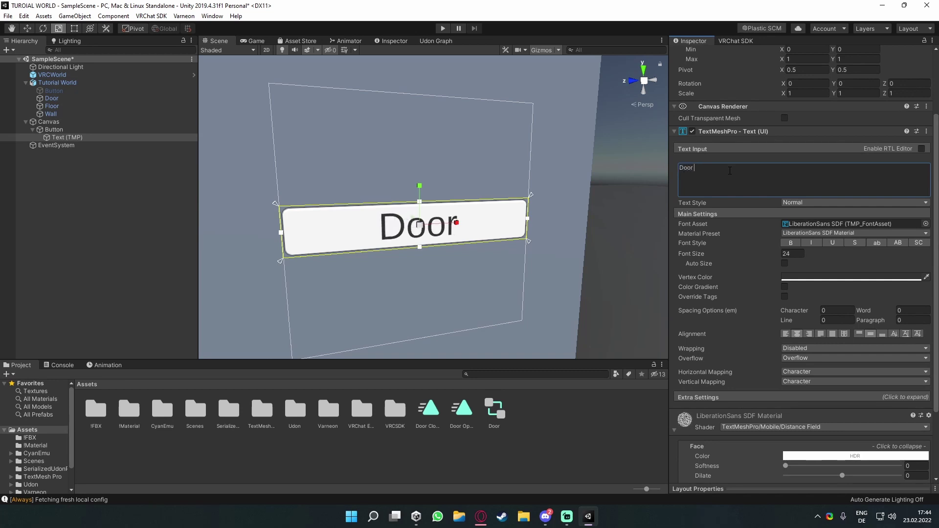
type(" Ope")
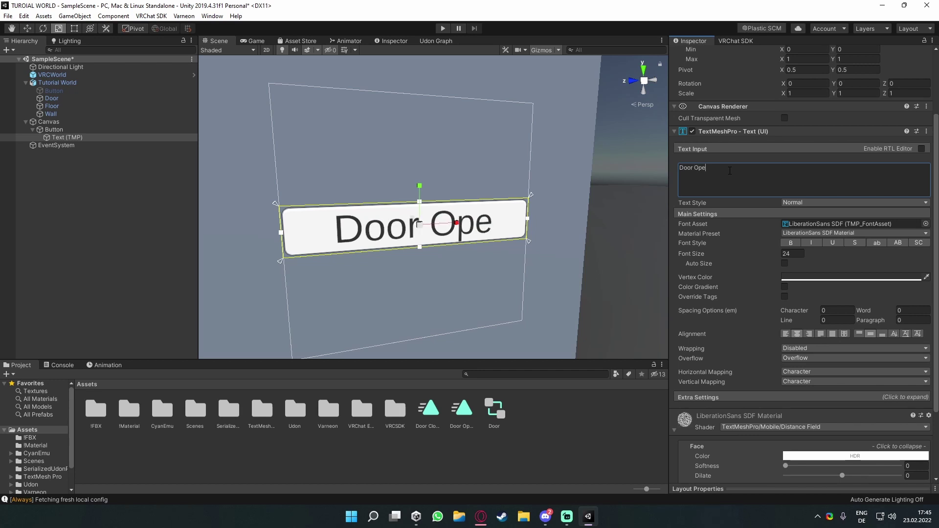
type("n/Close")
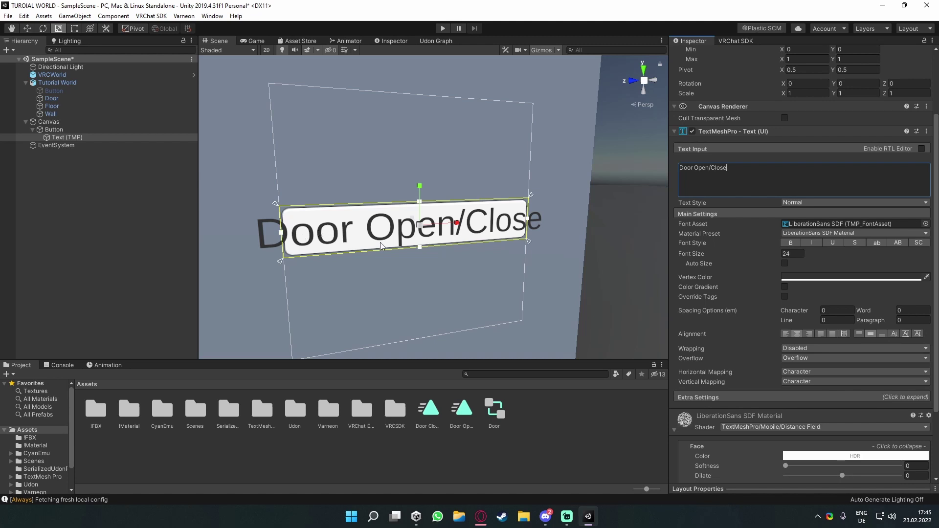
- Reduce the label's font size to about 20.13 so the text fits inside the button
left_click(778, 256)
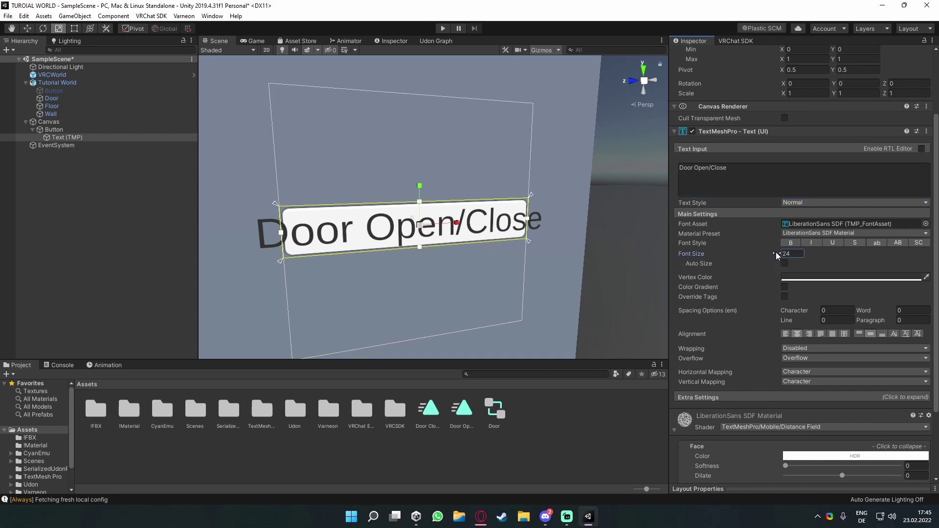
left_click_drag(777, 255, 711, 257)
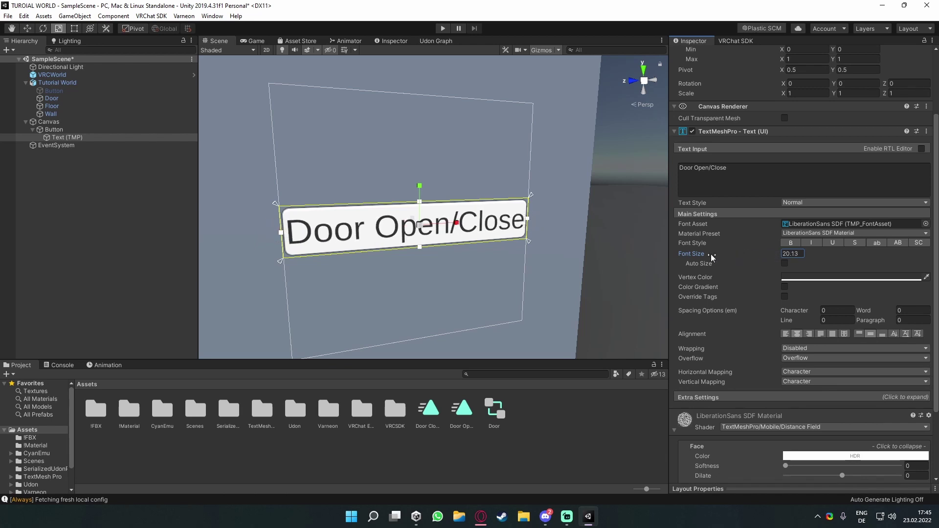
right_click_drag(582, 217, 550, 214)
middle_click_drag(550, 214, 462, 195)
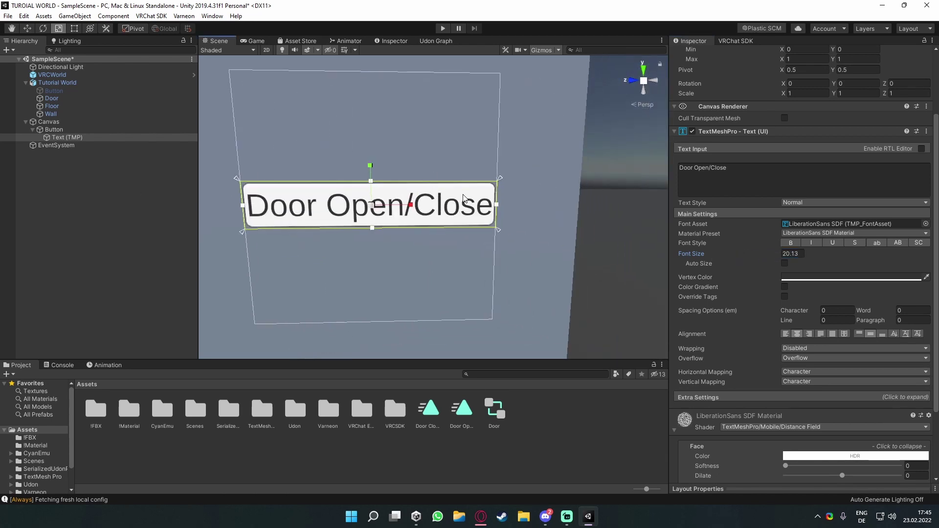
- Select the Canvas's Button and activate the Move tool for it
left_click(67, 131)
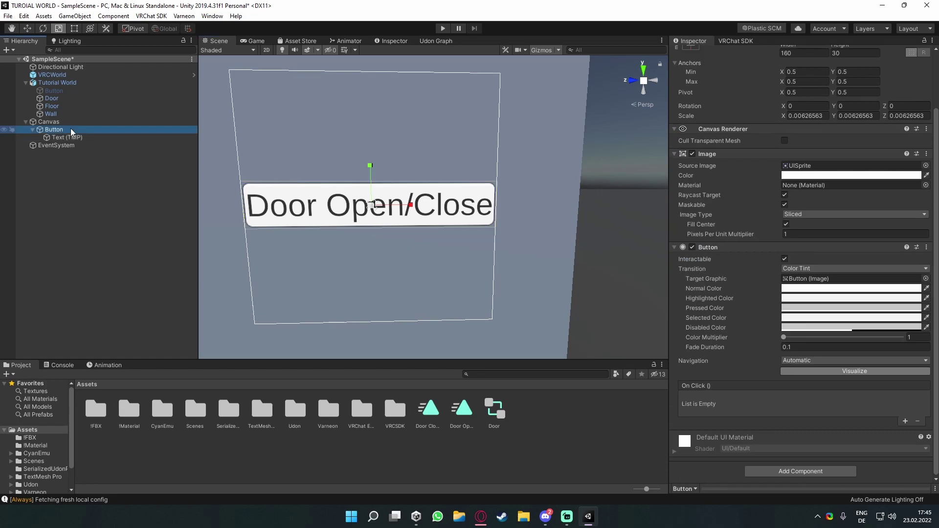
key("f")
left_click(24, 29)
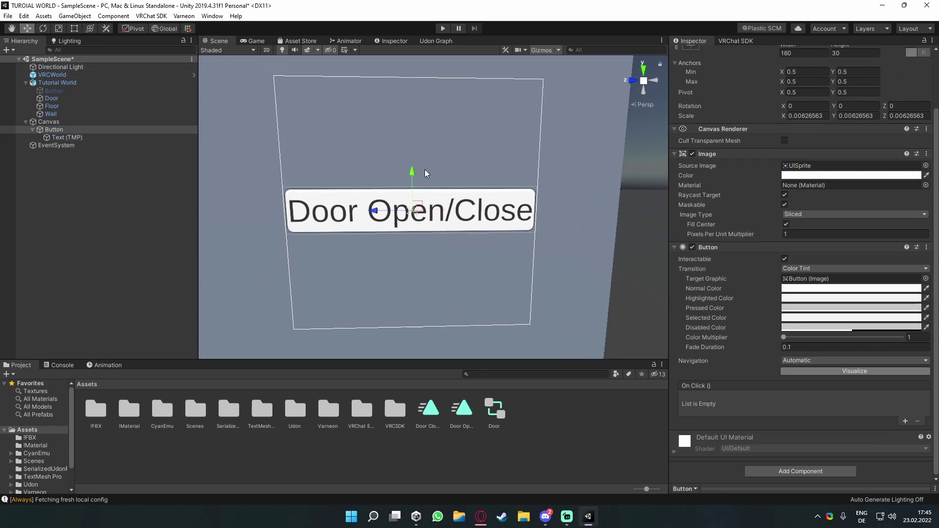